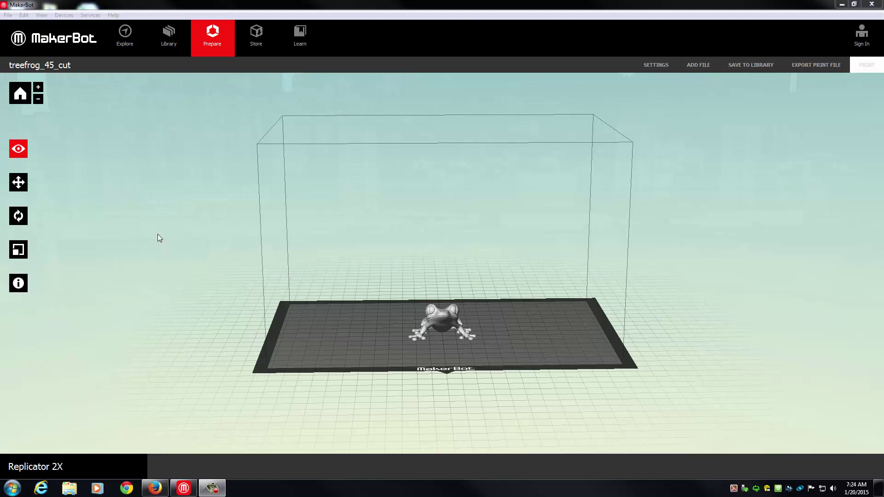
Set the device type to Replicator 2X
{"action": "left_click", "coordinate": [146, 207]}
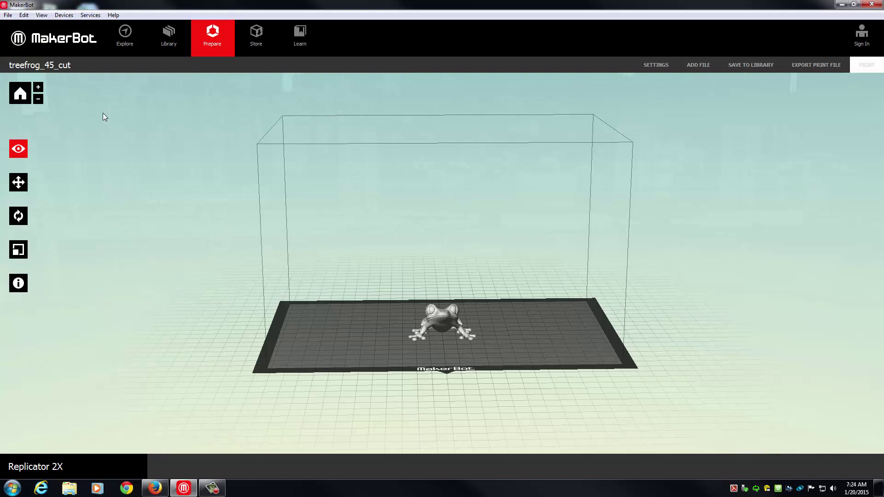
{"action": "left_click", "coordinate": [68, 15]}
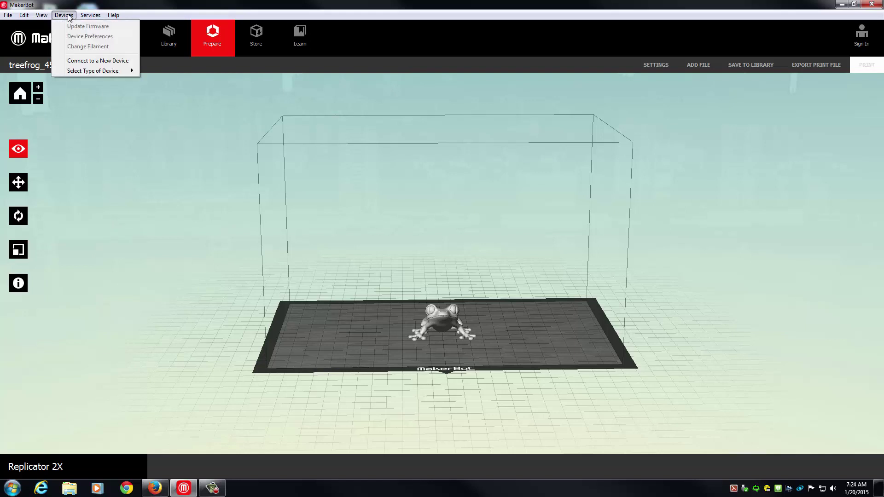
{"action": "mouse_move", "coordinate": [75, 73]}
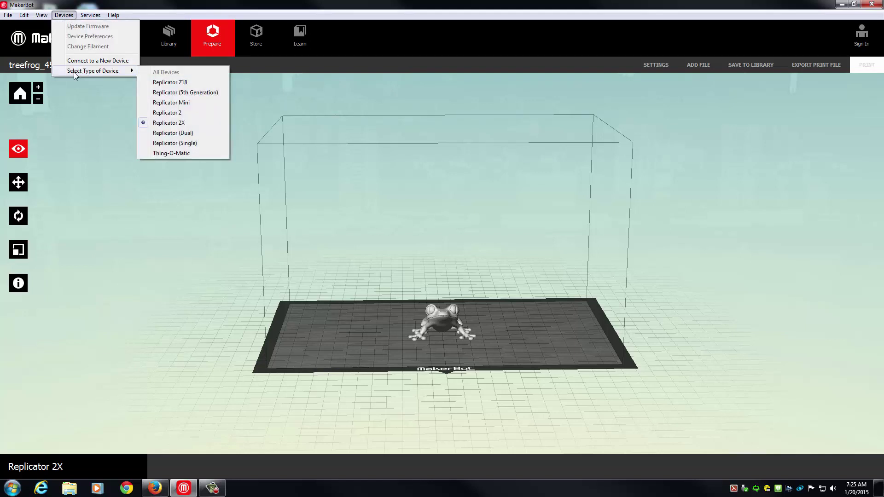
{"action": "left_click", "coordinate": [169, 123]}
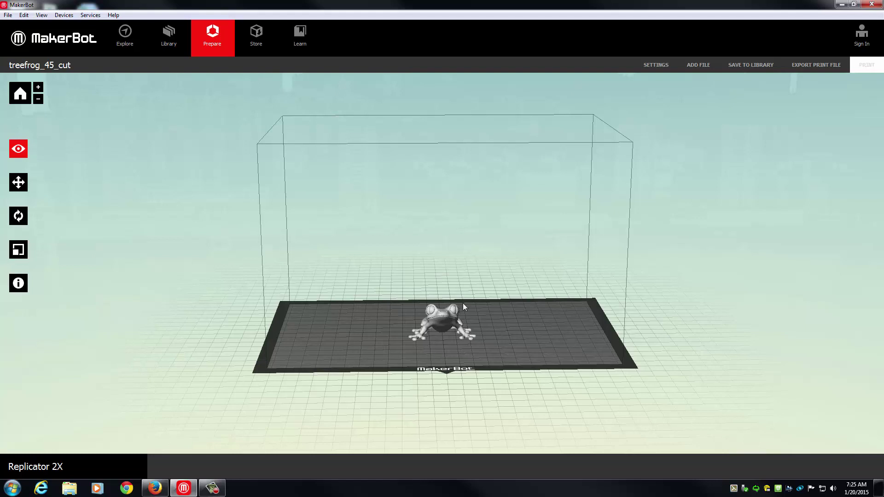
Select the tree frog model on the build plate
{"action": "left_click", "coordinate": [453, 320]}
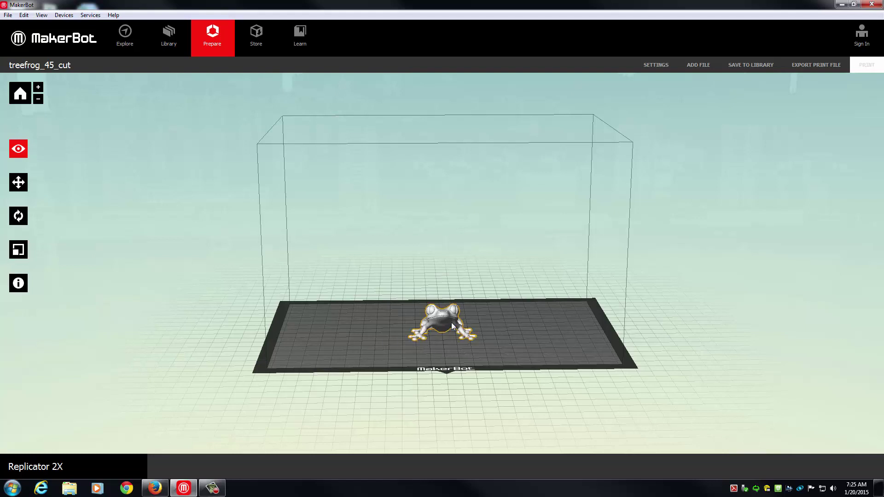
{"action": "left_click", "coordinate": [443, 306]}
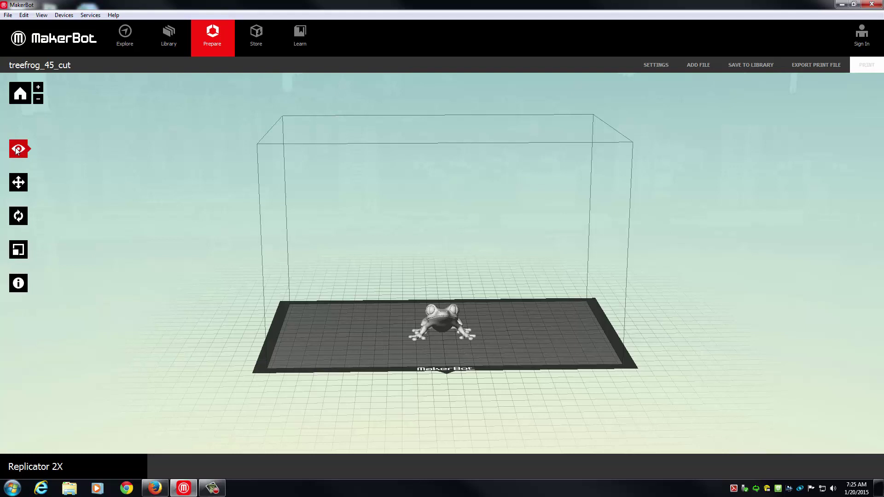
{"action": "left_click", "coordinate": [436, 328]}
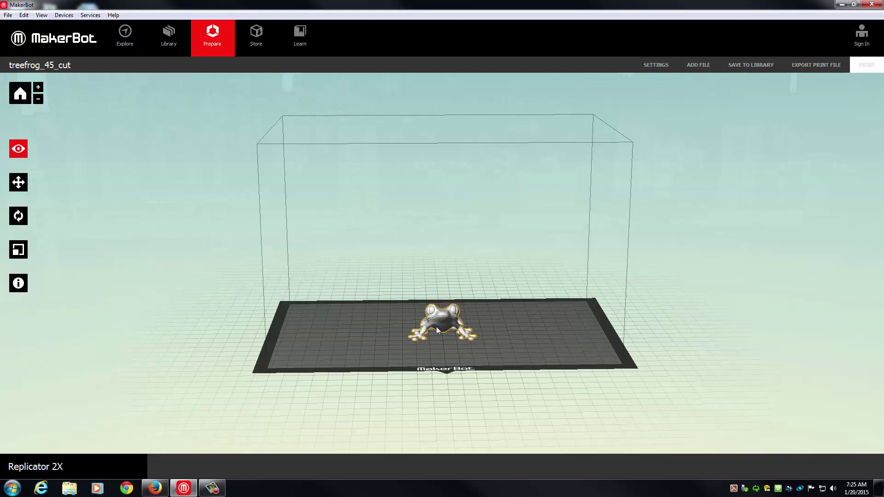
{"action": "left_click_drag", "start_coordinate": [255, 229], "coordinate": [336, 232]}
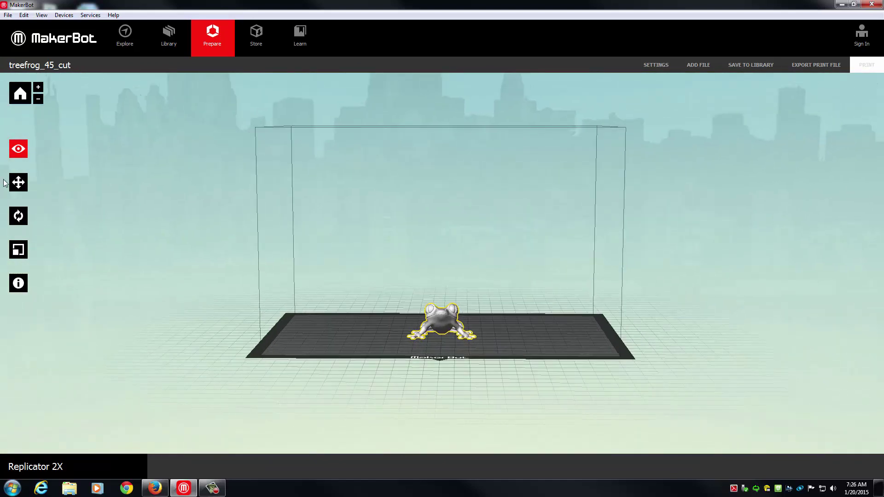
Move the frog to about X -77 mm, Y -2.5 mm and paste three copies in a row beside it
{"action": "left_click", "coordinate": [19, 183]}
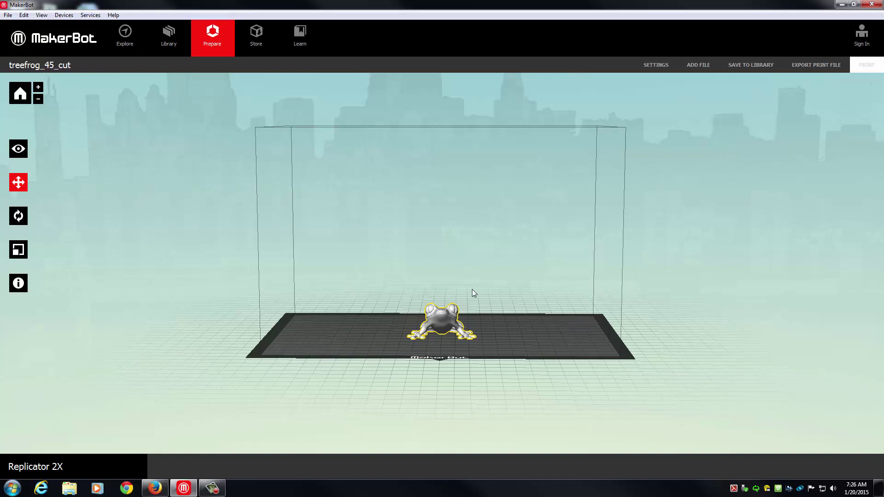
{"action": "left_click_drag", "start_coordinate": [474, 268], "coordinate": [368, 277]}
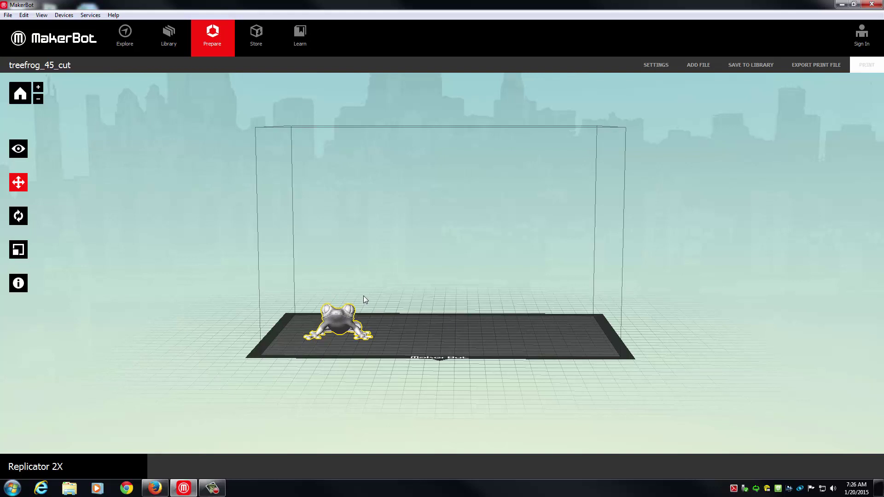
{"action": "key", "text": "ctrl+v"}
{"action": "key", "text": "ctrl+v"}
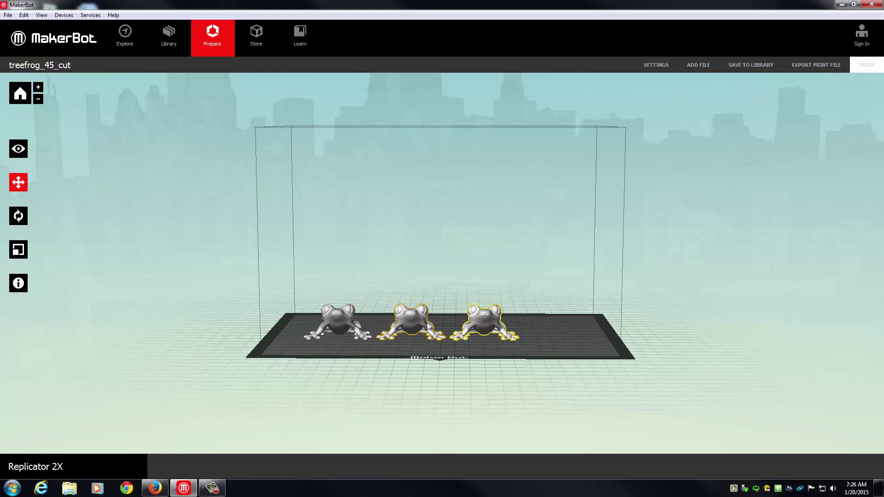
{"action": "key", "text": "ctrl+v"}
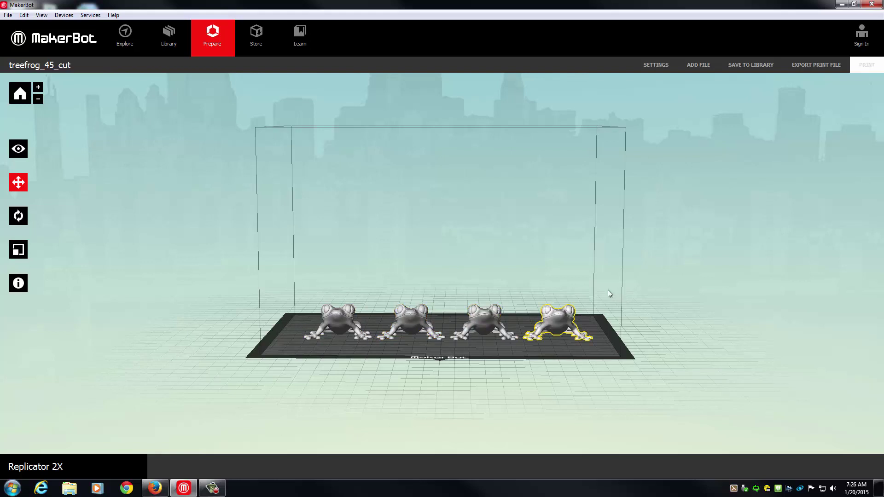
Delete the three pasted frog copies, leaving only the original on the build plate
{"action": "key", "text": "Delete"}
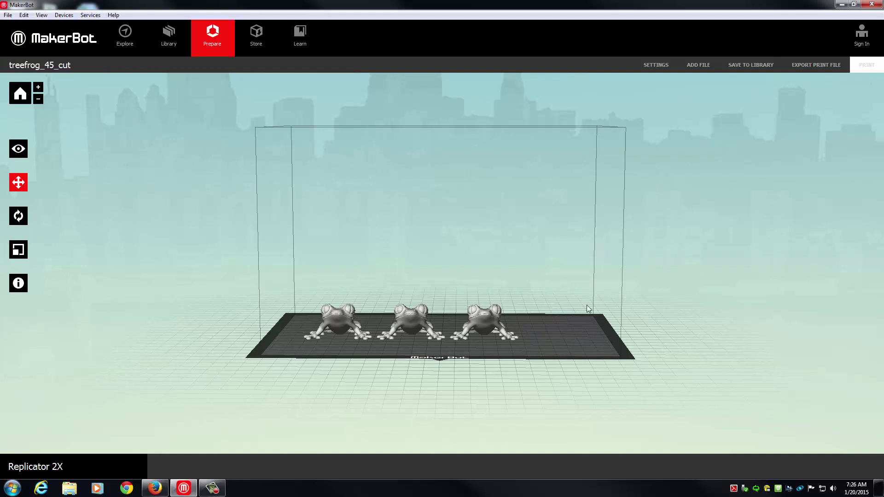
{"action": "left_click", "coordinate": [491, 317]}
{"action": "key", "text": "Delete"}
{"action": "left_click", "coordinate": [431, 324]}
{"action": "key", "text": "Delete"}
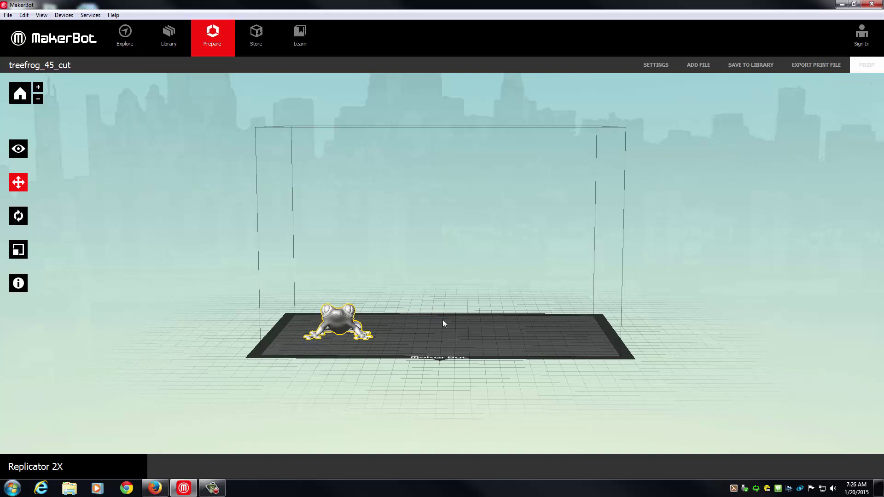
Center the frog on the build plate
{"action": "left_click", "coordinate": [18, 183]}
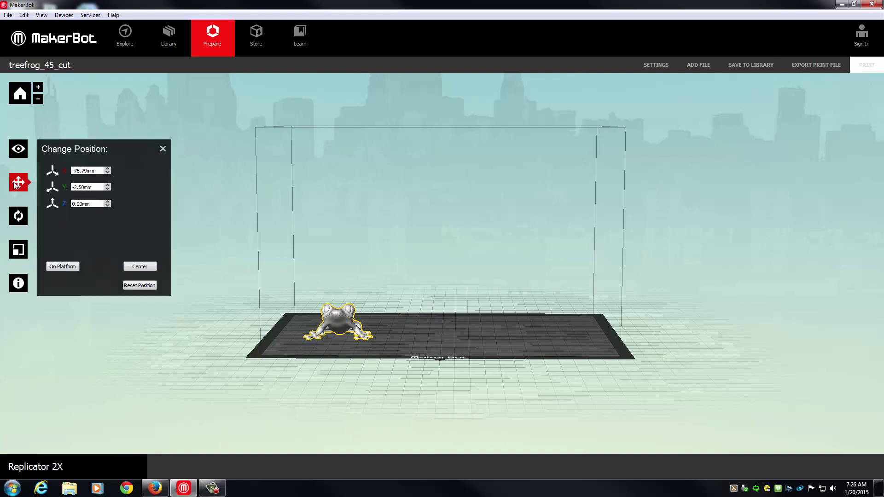
{"action": "left_click", "coordinate": [145, 269]}
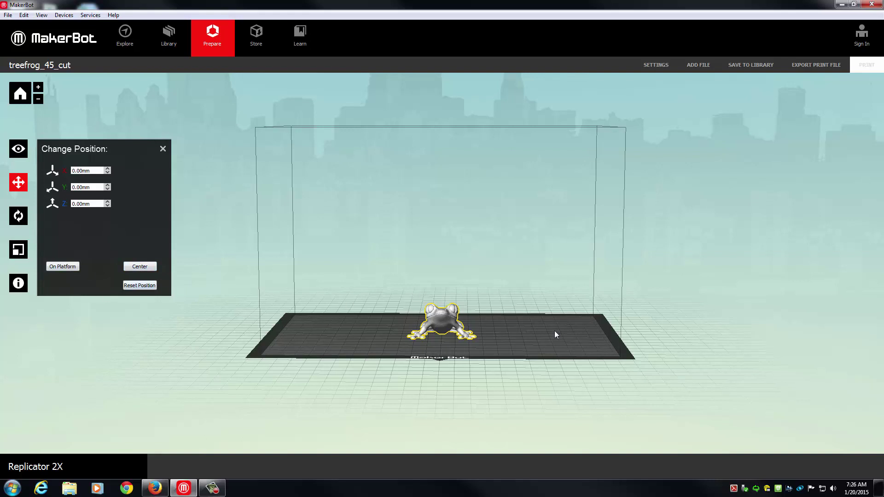
Move the frog freehand to about X 73 mm, Y 3 mm and reset its position
{"action": "left_click_drag", "start_coordinate": [440, 288], "coordinate": [540, 272]}
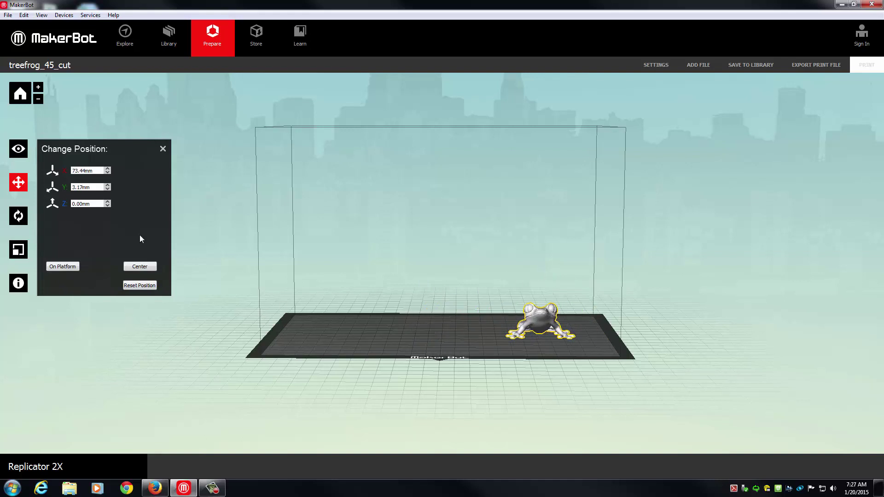
{"action": "left_click", "coordinate": [143, 285]}
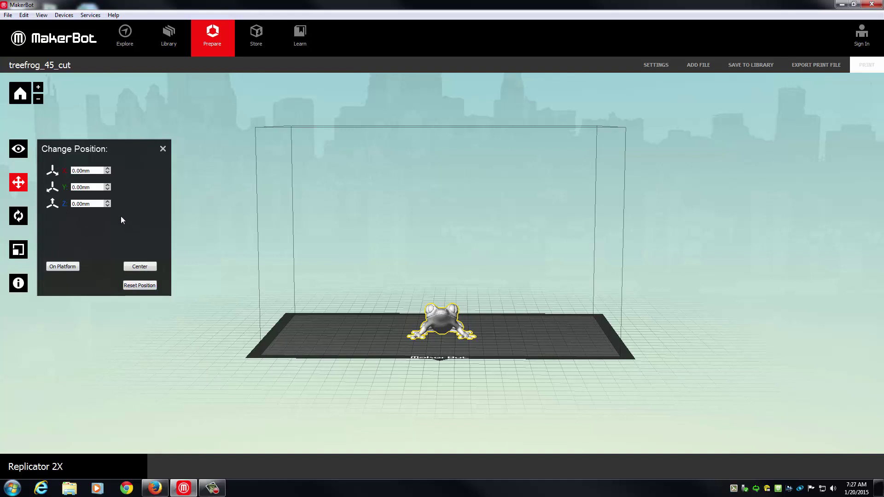
Shift the frog's X position to 10 mm and center it on the build plate again
{"action": "left_click", "coordinate": [107, 169]}
{"action": "left_click", "coordinate": [108, 169]}
{"action": "left_click", "coordinate": [108, 169]}
{"action": "left_click", "coordinate": [108, 169]}
{"action": "left_click", "coordinate": [108, 169]}
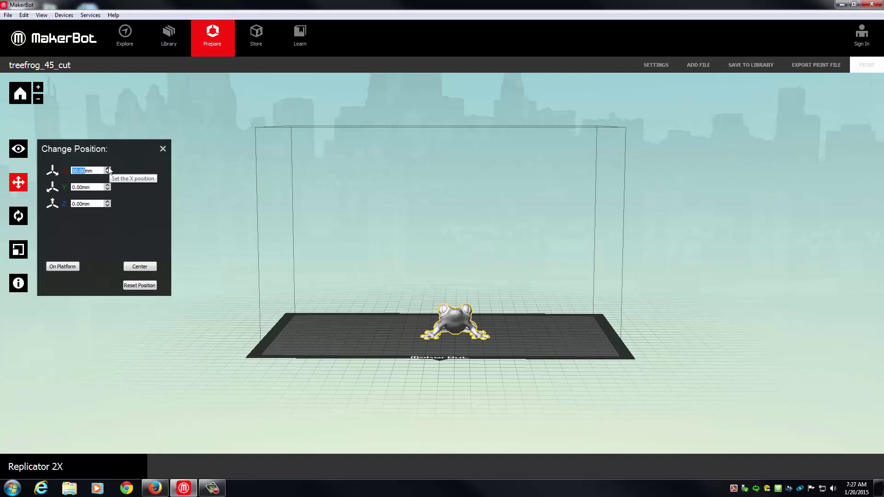
{"action": "left_click", "coordinate": [151, 269]}
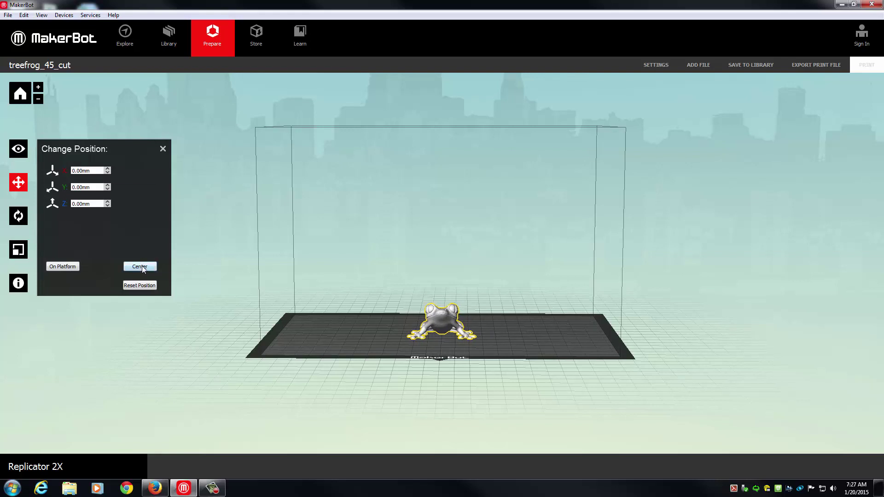
{"action": "left_click", "coordinate": [163, 148]}
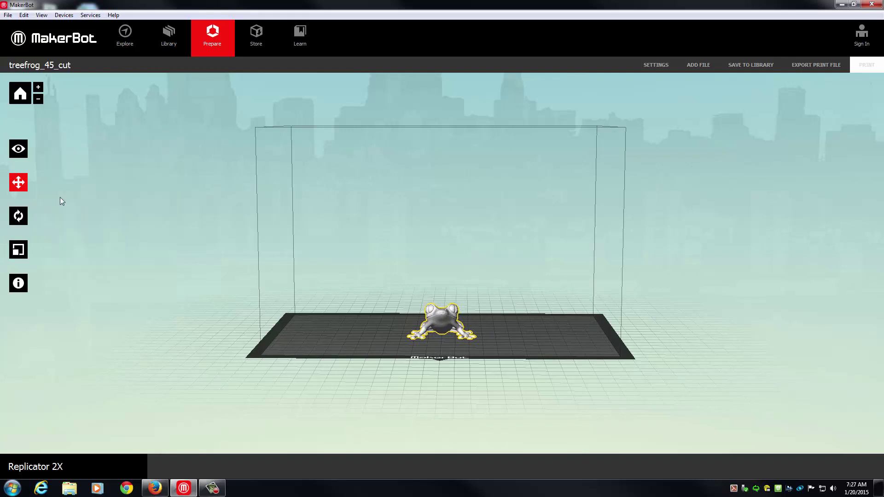
Rotate the frog through a full turn about the X axis in -90° increments
{"action": "left_click", "coordinate": [20, 218]}
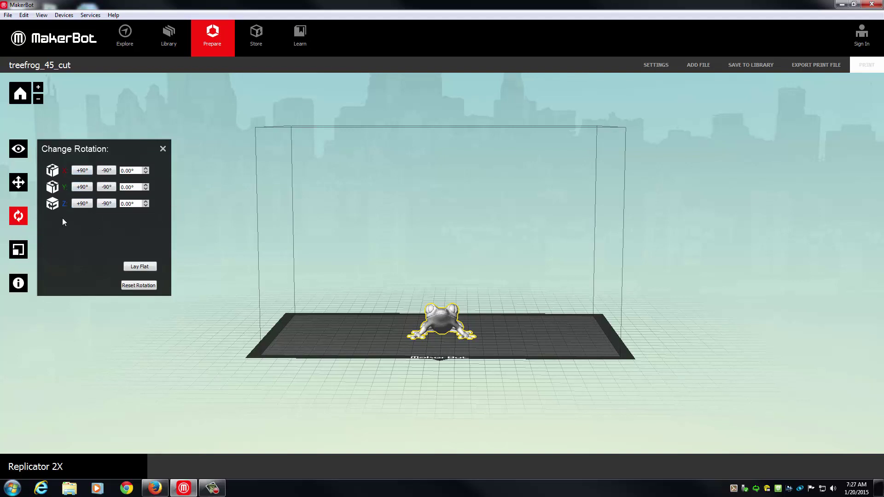
{"action": "left_click", "coordinate": [105, 170]}
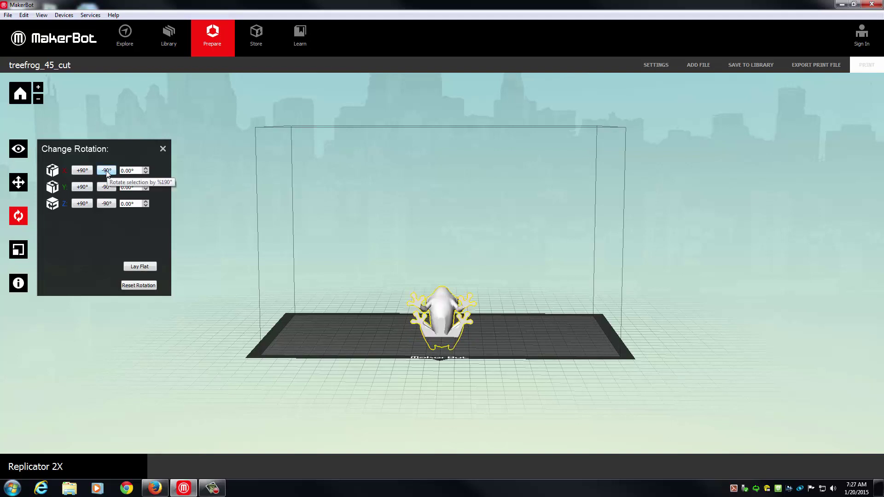
{"action": "left_click", "coordinate": [106, 170]}
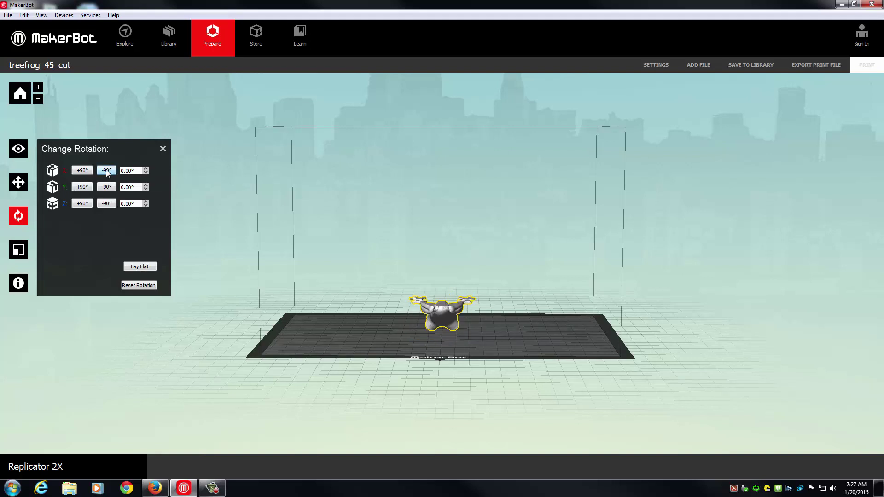
{"action": "left_click", "coordinate": [106, 171]}
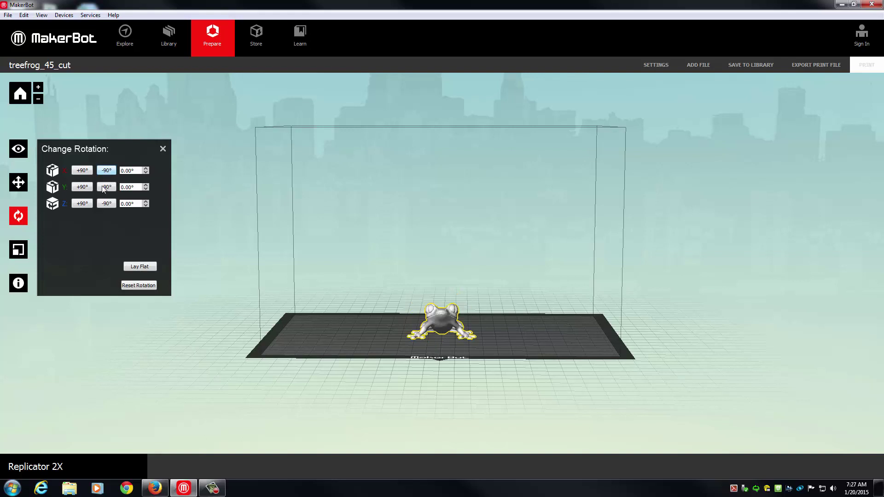
Rotate the frog through a full turn about the Y axis in -90° increments
{"action": "left_click", "coordinate": [103, 188]}
{"action": "left_click", "coordinate": [103, 188]}
{"action": "left_click", "coordinate": [103, 188]}
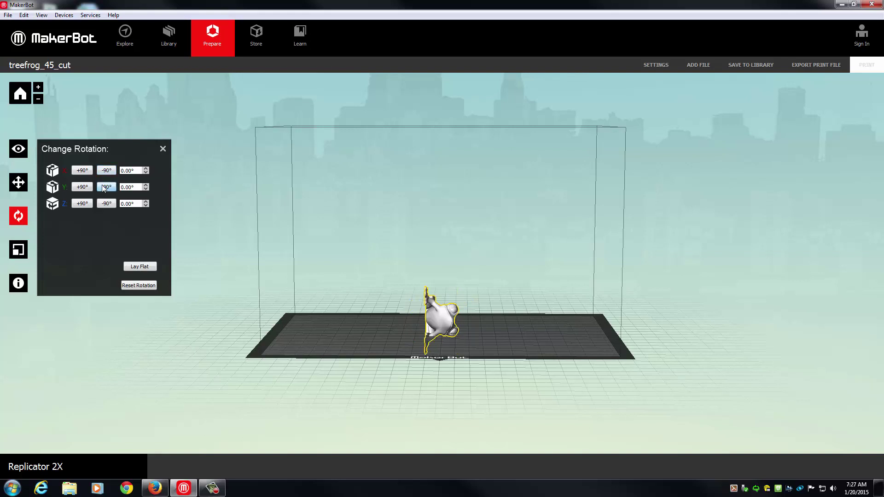
{"action": "left_click", "coordinate": [103, 188]}
Rotate the frog through a full turn about the Z axis in -90° increments
{"action": "left_click", "coordinate": [106, 204]}
{"action": "left_click", "coordinate": [106, 203]}
{"action": "left_click", "coordinate": [106, 204]}
{"action": "left_click", "coordinate": [102, 204]}
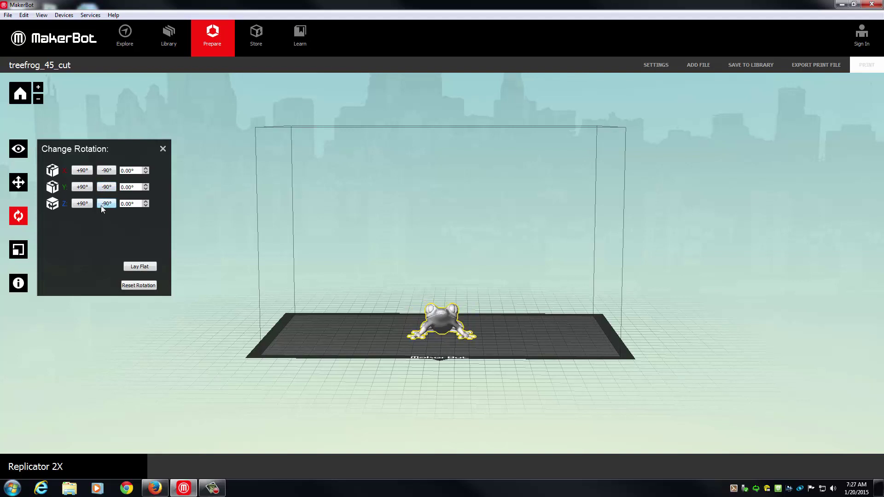
Flip the frog about the X axis in -90° increments and lay it flat, first upside down and again once turned upright
{"action": "left_click", "coordinate": [108, 172]}
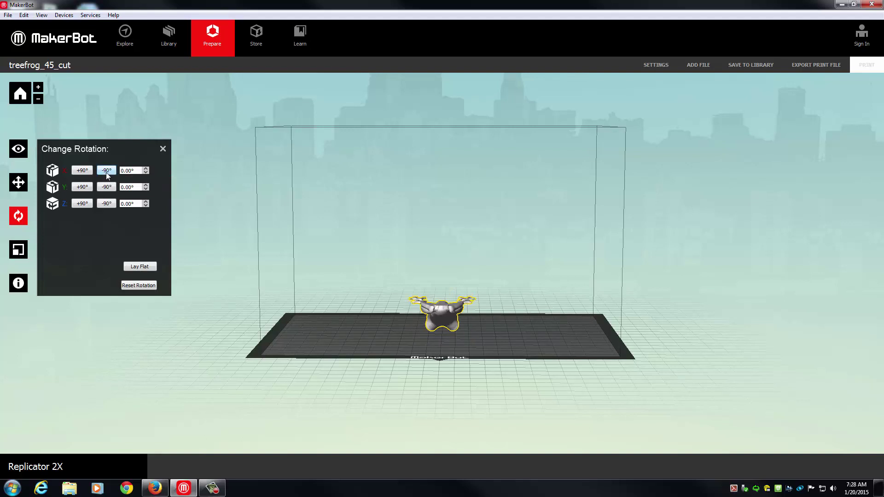
{"action": "left_click", "coordinate": [136, 267]}
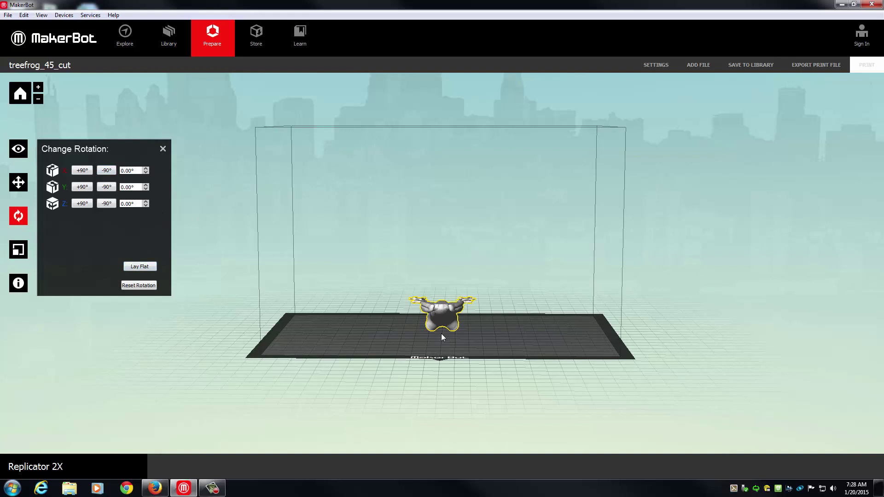
{"action": "left_click", "coordinate": [107, 170]}
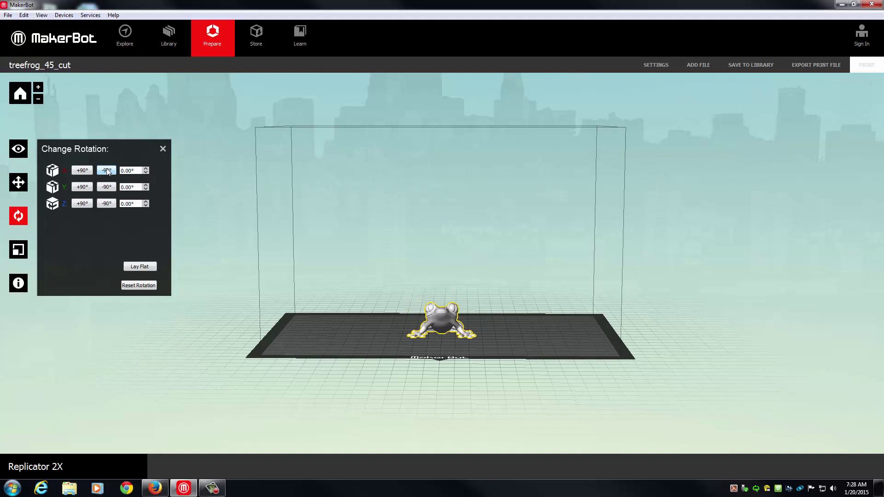
{"action": "left_click", "coordinate": [136, 266]}
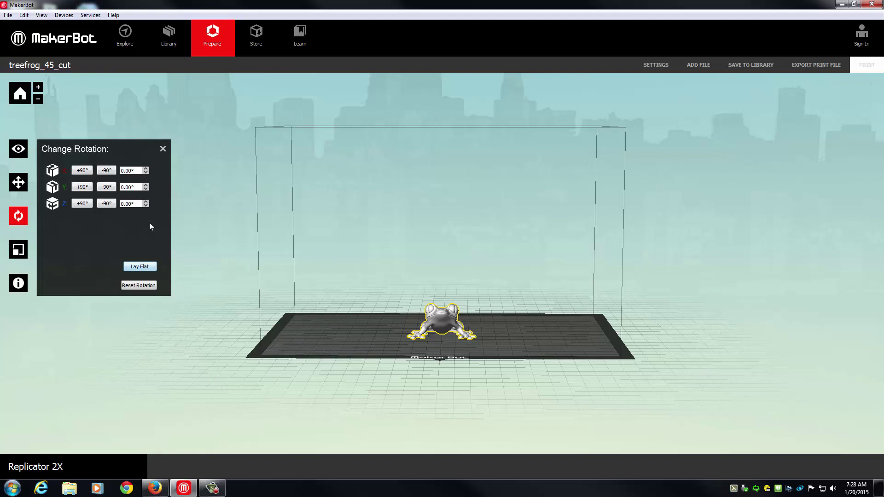
{"action": "left_click", "coordinate": [162, 149]}
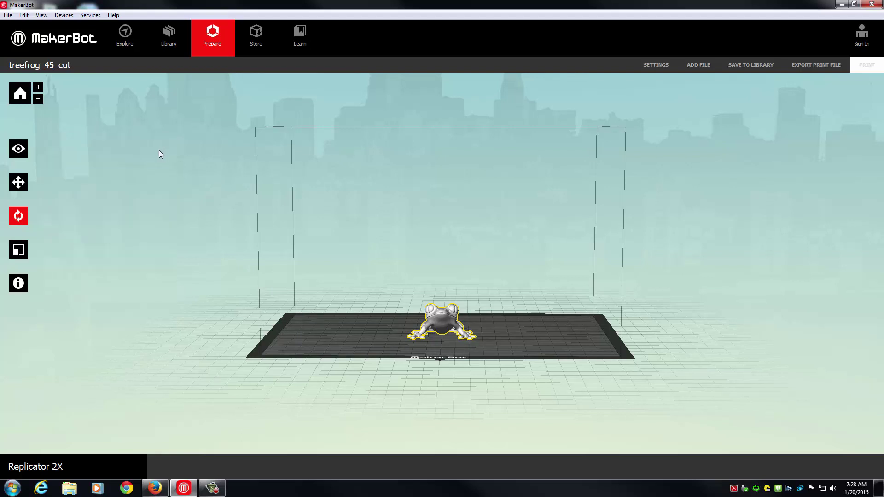
With uniform scaling on, shrink the frog freehand to about 50.3 mm in X and scale the result to 50%
{"action": "left_click", "coordinate": [19, 251]}
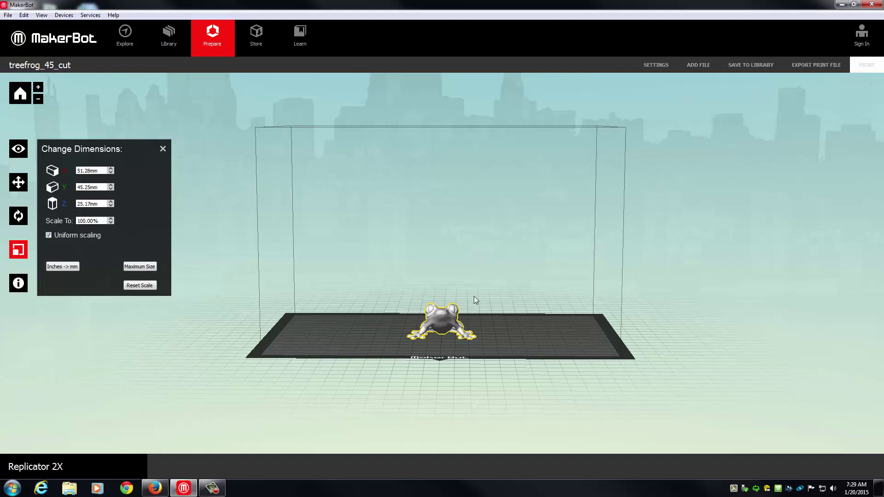
{"action": "mouse_move", "coordinate": [494, 283]}
{"action": "left_mouse_down"}
{"action": "mouse_move", "coordinate": [572, 223]}
{"action": "mouse_move", "coordinate": [483, 288]}
{"action": "mouse_move", "coordinate": [588, 241]}
{"action": "mouse_move", "coordinate": [496, 286]}
{"action": "mouse_move", "coordinate": [580, 254]}
{"action": "mouse_move", "coordinate": [500, 294]}
{"action": "left_mouse_up"}
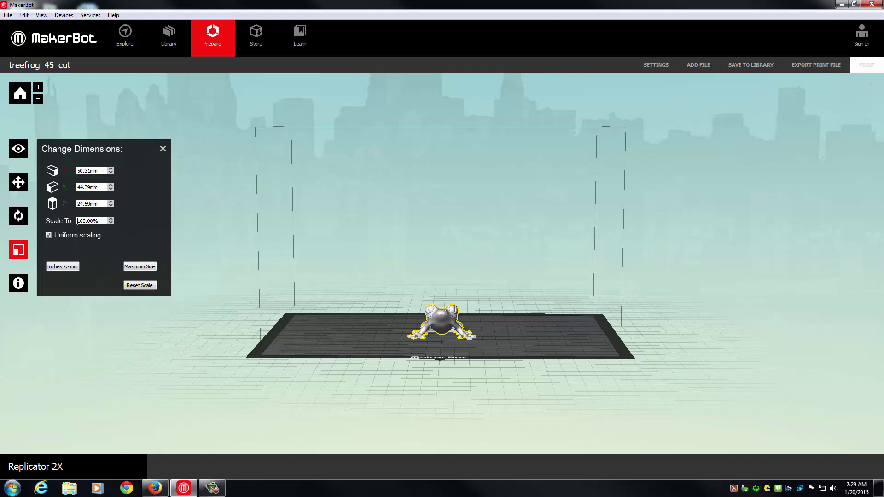
{"action": "left_click_drag", "start_coordinate": [77, 220], "coordinate": [95, 219]}
{"action": "type", "text": "50"}
{"action": "key", "text": "Return"}
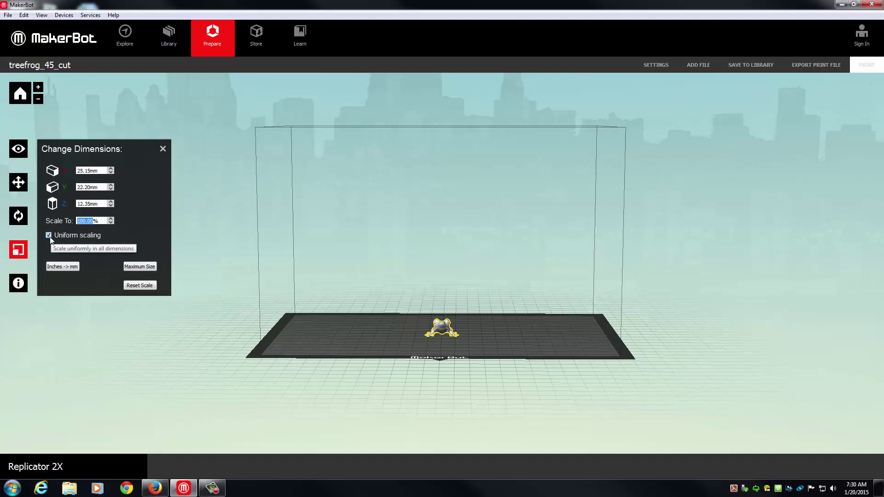
Reset the frog's scale, stretch it in Z only to about 78 mm with uniform scaling off, and restore its original size
{"action": "left_click", "coordinate": [130, 285]}
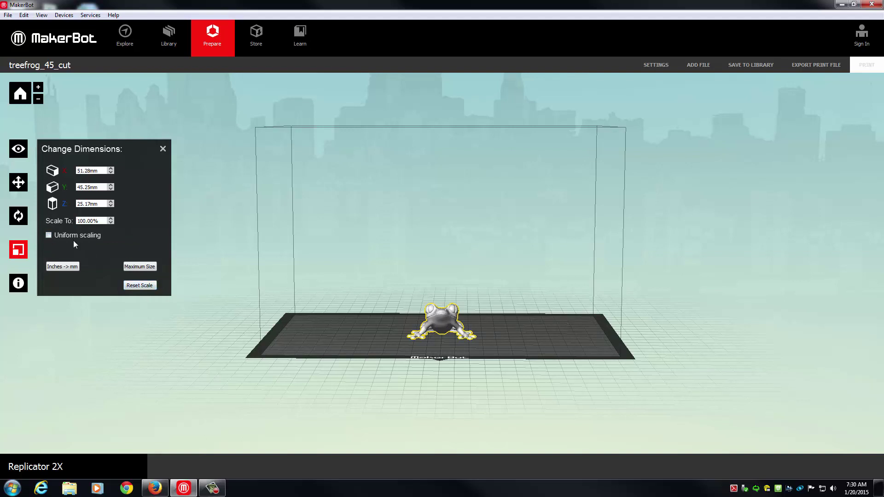
{"action": "left_click", "coordinate": [111, 201]}
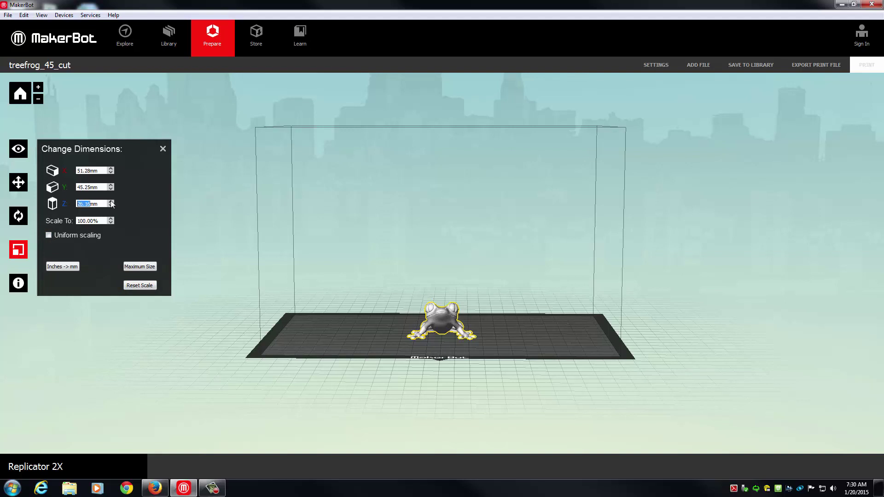
{"action": "left_click_drag", "start_coordinate": [111, 204], "coordinate": [111, 204]}
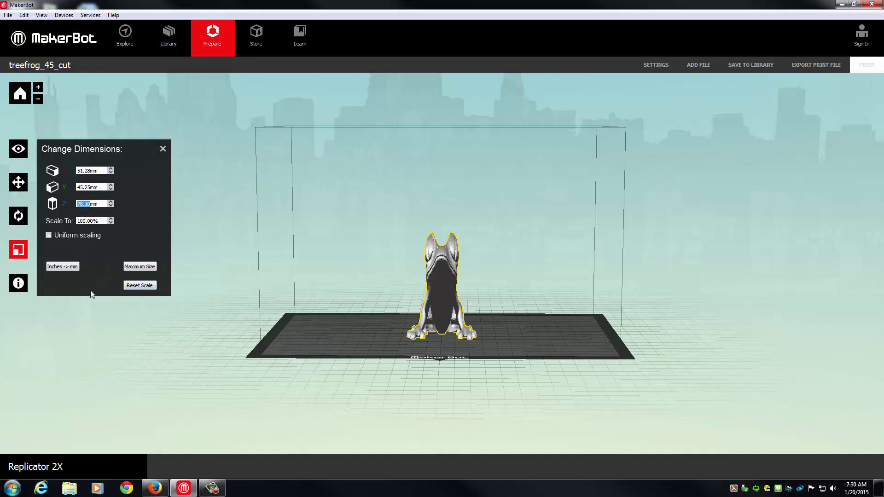
{"action": "left_click", "coordinate": [144, 287]}
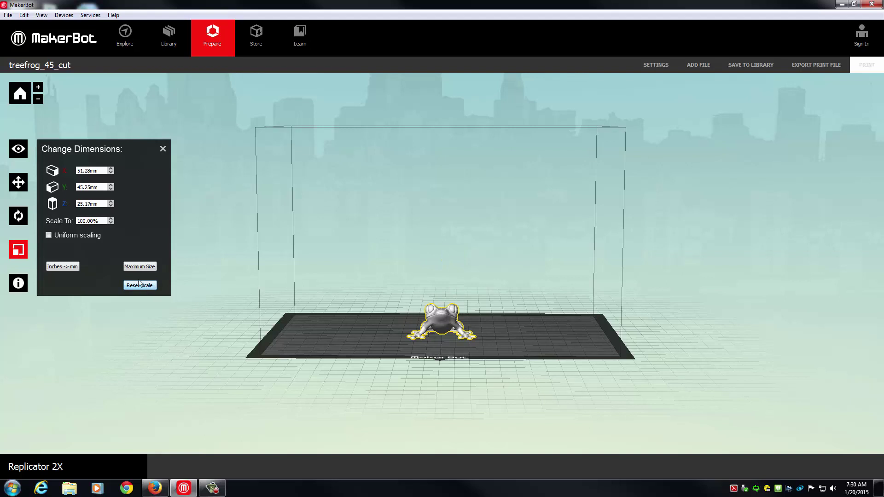
{"action": "left_click", "coordinate": [163, 149]}
Assign the frog to the left extruder and switch it back to the right extruder
{"action": "left_click", "coordinate": [18, 285]}
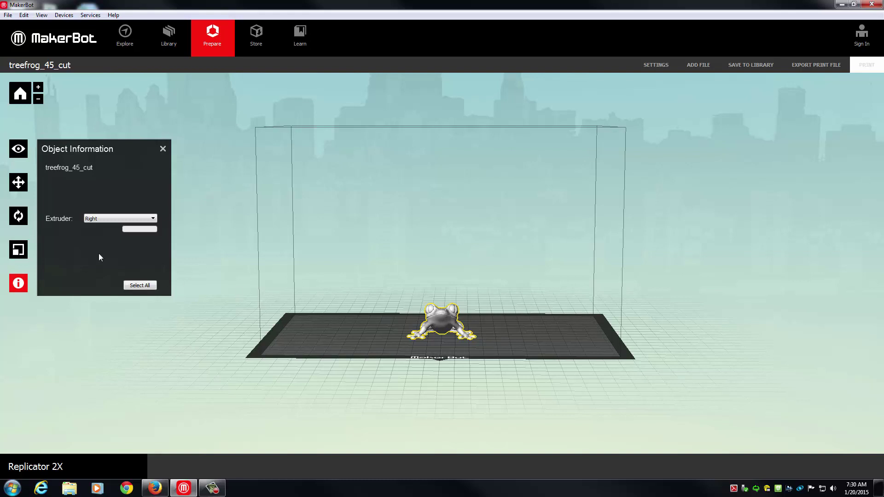
{"action": "left_click", "coordinate": [96, 220]}
{"action": "left_click", "coordinate": [93, 228]}
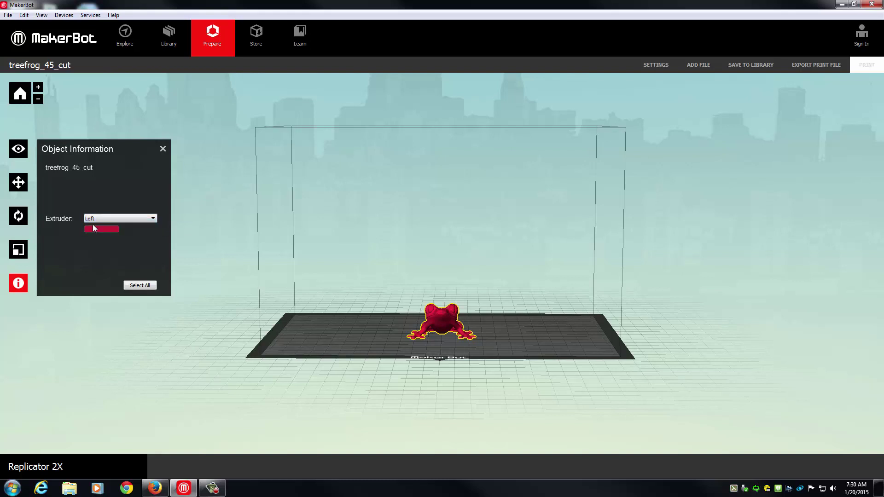
{"action": "left_click", "coordinate": [96, 219]}
{"action": "left_click", "coordinate": [97, 234]}
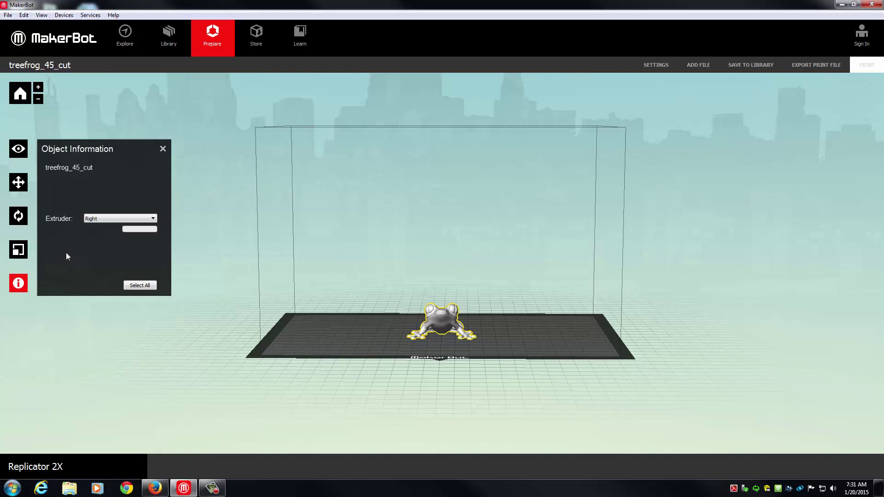
{"action": "left_click", "coordinate": [163, 149]}
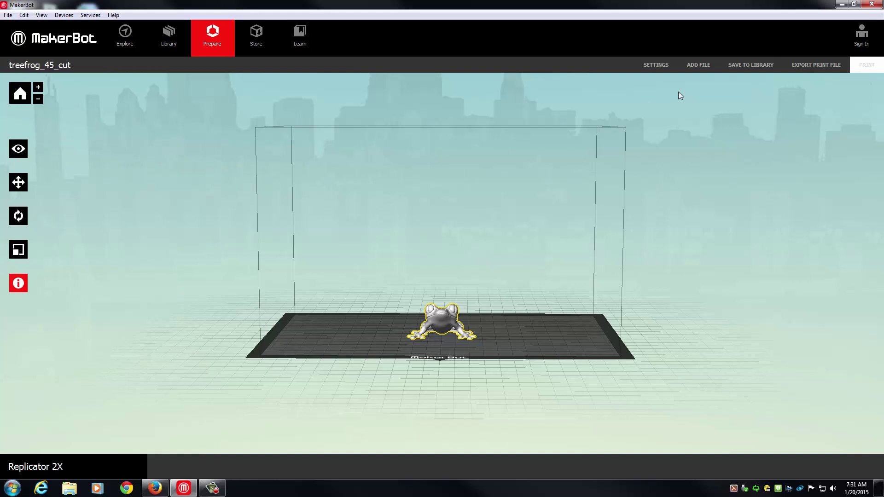
In the print settings, review the left extruder's material choices and set the supports to Color-Matched
{"action": "left_click", "coordinate": [662, 66]}
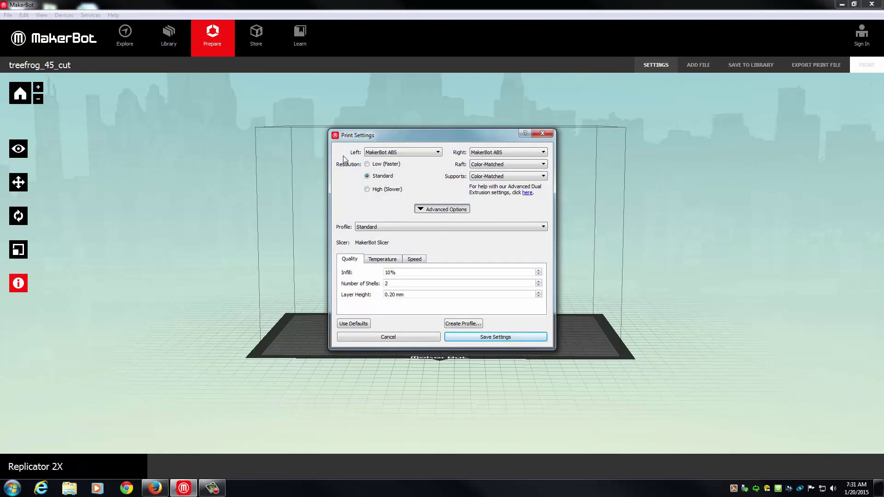
{"action": "left_click", "coordinate": [396, 153]}
{"action": "left_click", "coordinate": [397, 152]}
{"action": "left_click", "coordinate": [507, 176]}
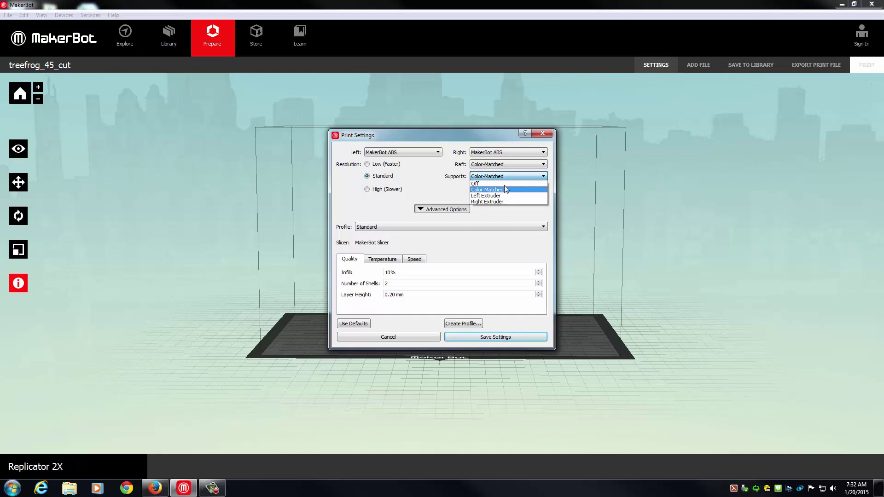
{"action": "left_click", "coordinate": [504, 190]}
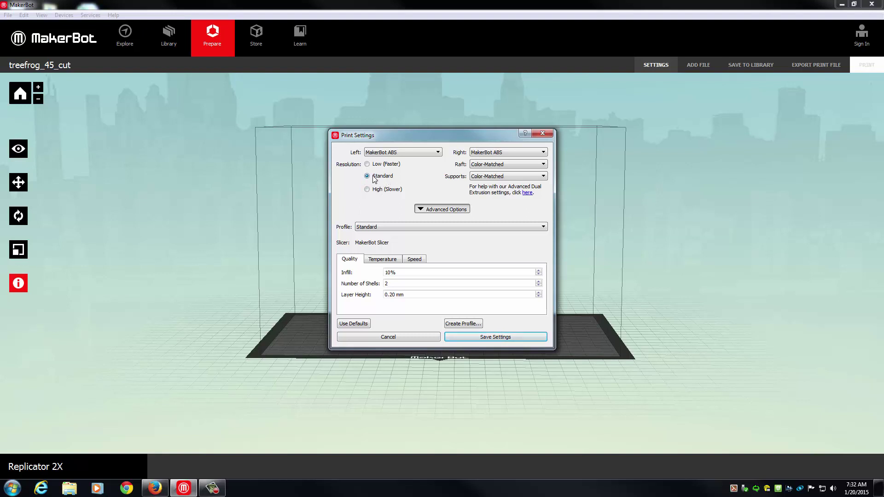
Try the High (Slower) print resolution and return to Standard
{"action": "left_click", "coordinate": [387, 296]}
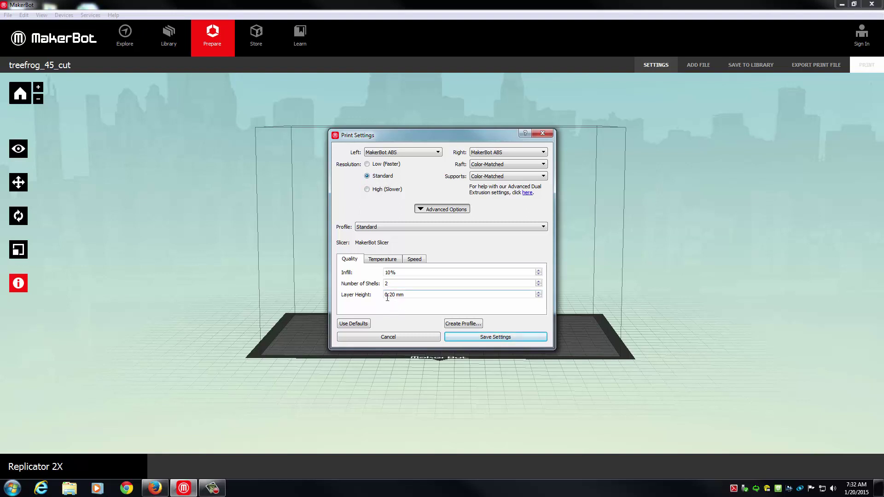
{"action": "left_click", "coordinate": [367, 190]}
{"action": "left_click", "coordinate": [367, 176]}
Review the extruder temperatures and print speeds of the Standard profile and save the print settings
{"action": "left_click", "coordinate": [383, 260]}
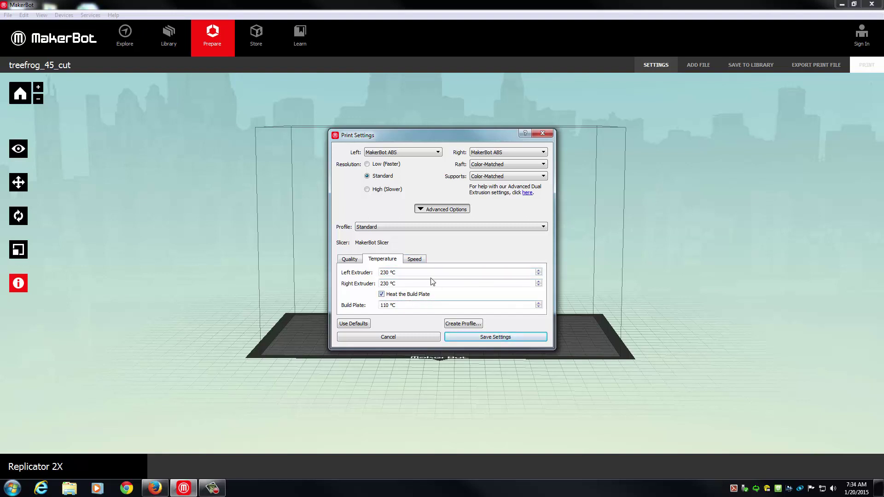
{"action": "left_click", "coordinate": [423, 261]}
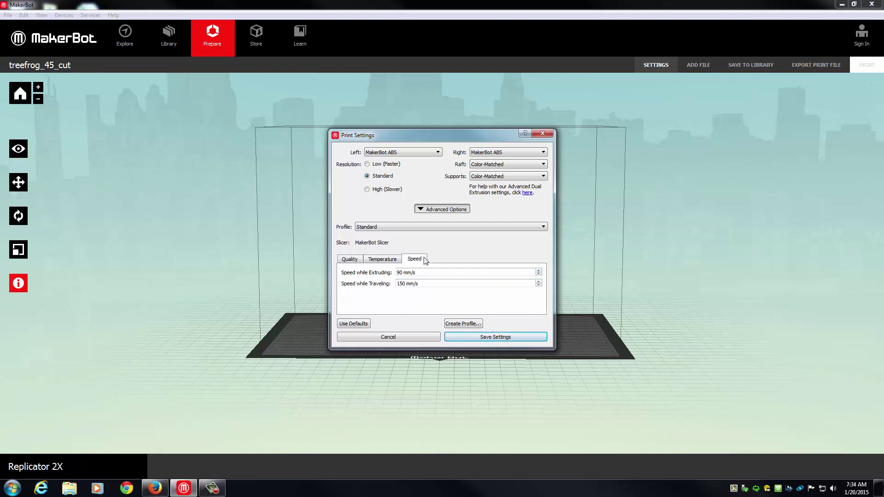
{"action": "left_click", "coordinate": [349, 259]}
{"action": "left_click", "coordinate": [500, 337]}
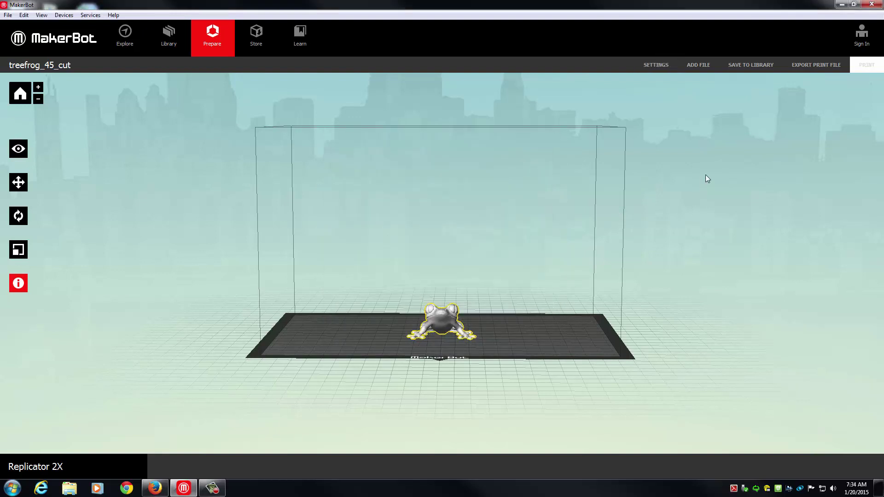
Start exporting the print file and have the frog moved onto the platform
{"action": "left_click", "coordinate": [809, 65]}
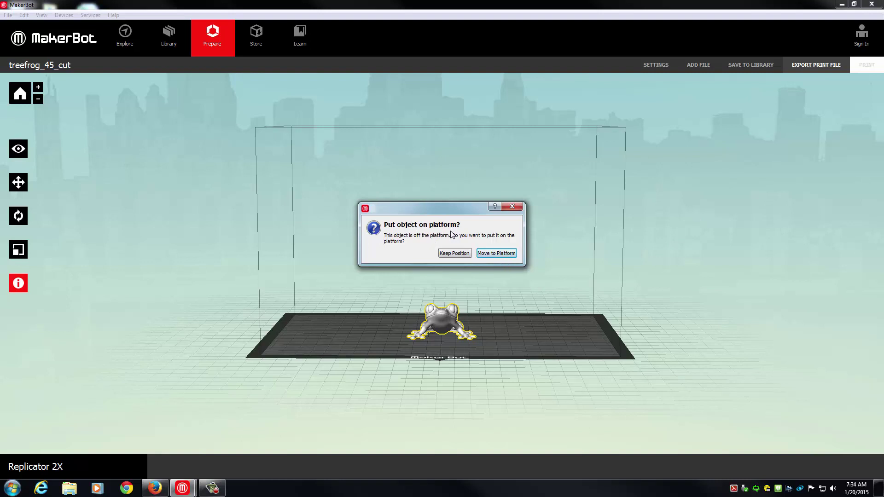
{"action": "left_click", "coordinate": [501, 253]}
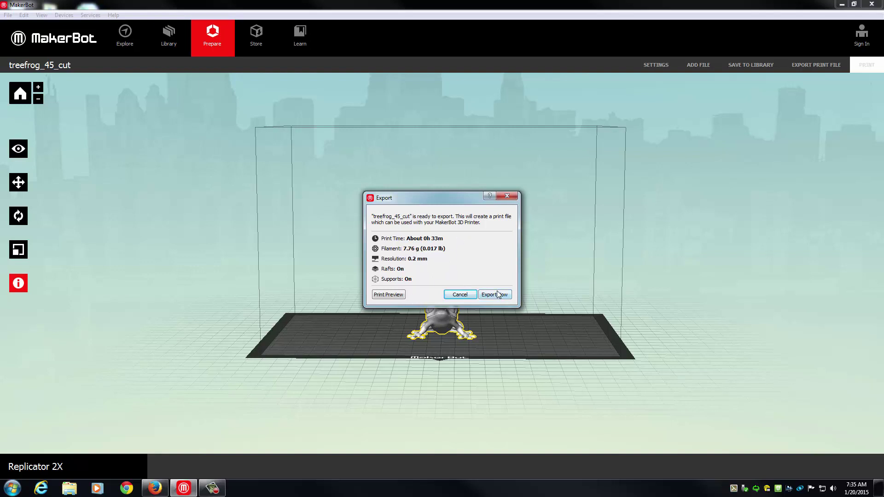
Examine the frog's sliced toolpath, raft and supports in the print preview from several angles and up close, and close the preview
{"action": "left_click", "coordinate": [391, 295]}
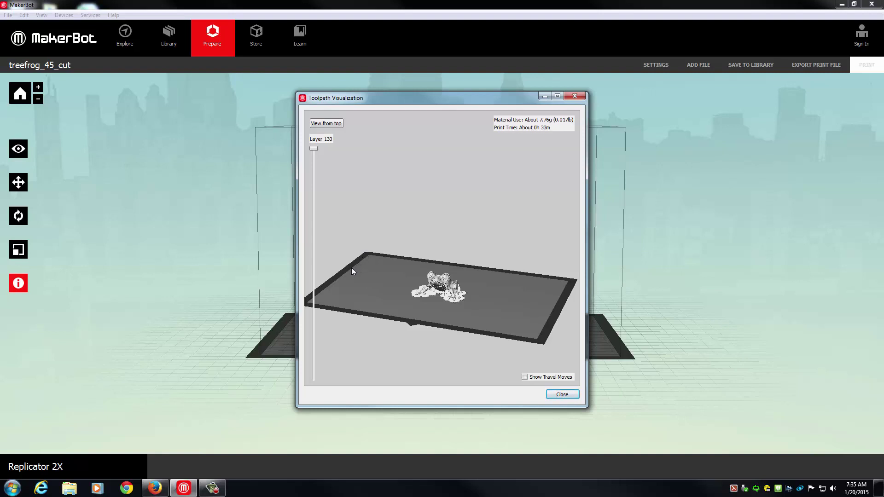
{"action": "left_click_drag", "start_coordinate": [351, 270], "coordinate": [373, 265]}
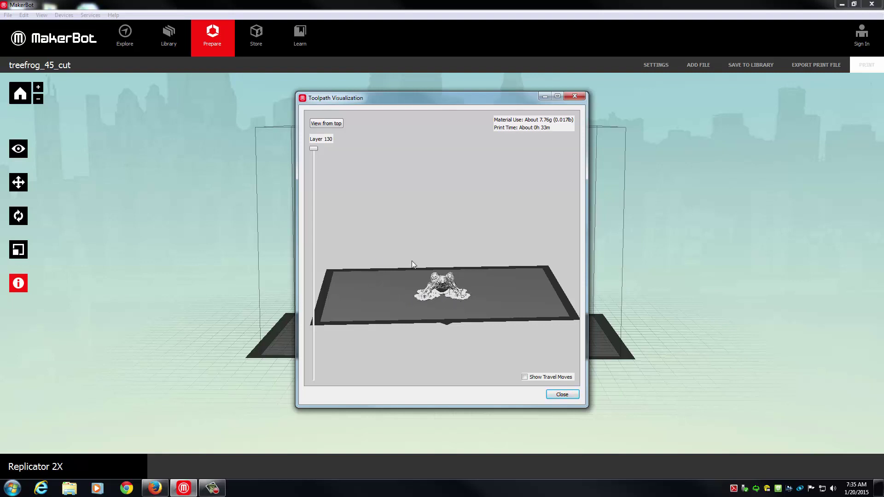
{"action": "left_click_drag", "start_coordinate": [381, 297], "coordinate": [402, 278]}
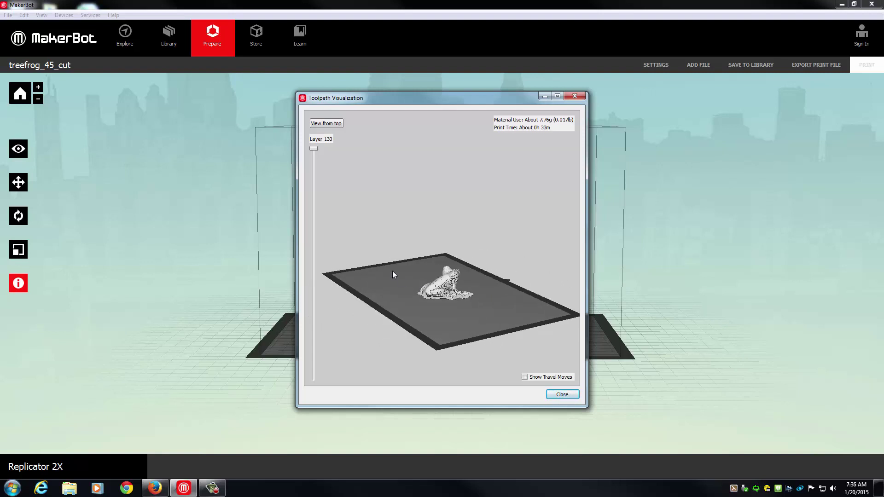
{"action": "left_click_drag", "start_coordinate": [353, 239], "coordinate": [524, 240]}
{"action": "left_click_drag", "start_coordinate": [436, 243], "coordinate": [482, 234]}
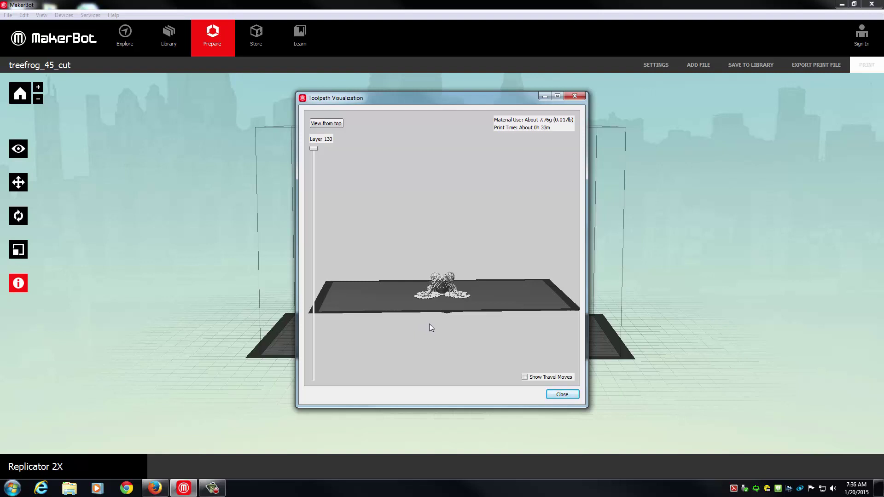
{"action": "left_click_drag", "start_coordinate": [390, 271], "coordinate": [389, 261]}
{"action": "scroll", "coordinate": [415, 315], "scroll_direction": "up", "scroll_amount": 2}
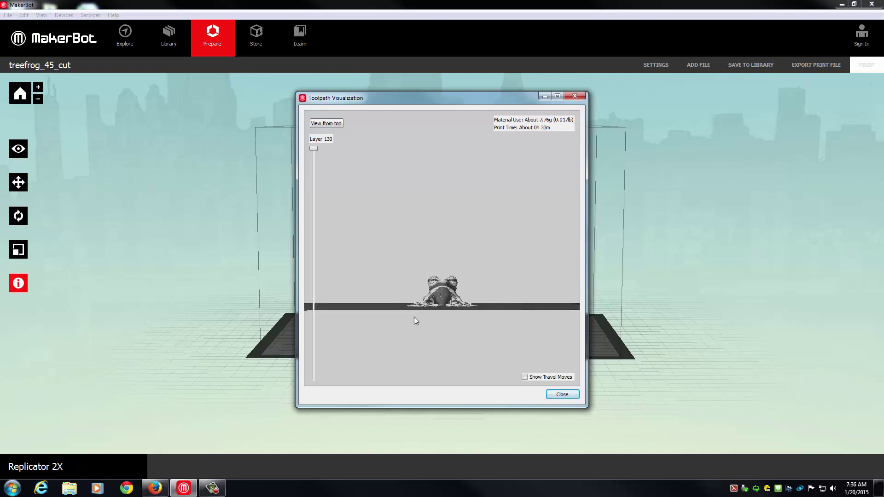
{"action": "scroll", "coordinate": [411, 317], "scroll_direction": "up", "scroll_amount": 2}
{"action": "left_click_drag", "start_coordinate": [385, 269], "coordinate": [432, 321]}
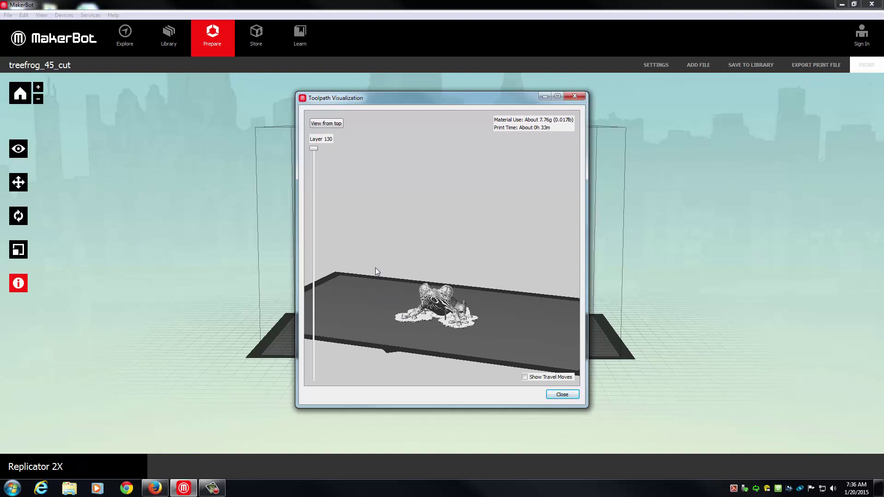
{"action": "left_click_drag", "start_coordinate": [372, 261], "coordinate": [508, 332]}
{"action": "left_click", "coordinate": [566, 395]}
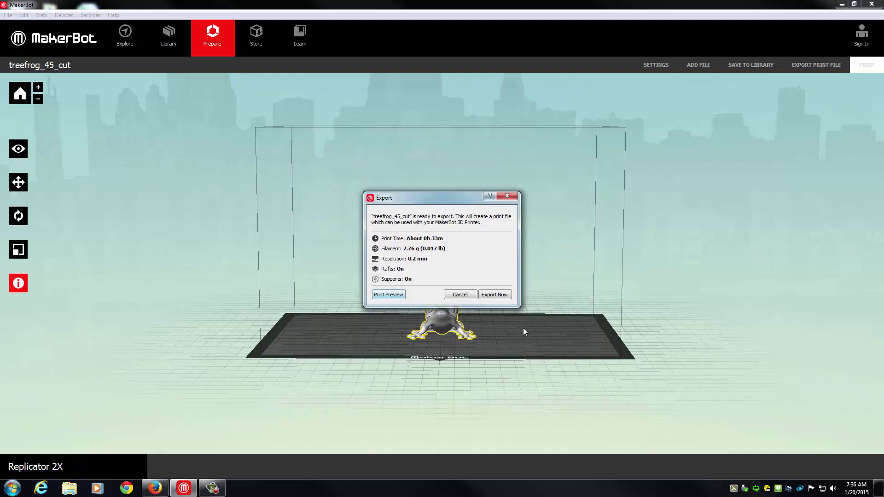
Export the print file to the Desktop as treefrog_45_cut in X3G format for firmware 7.0 or later
{"action": "left_click", "coordinate": [507, 298]}
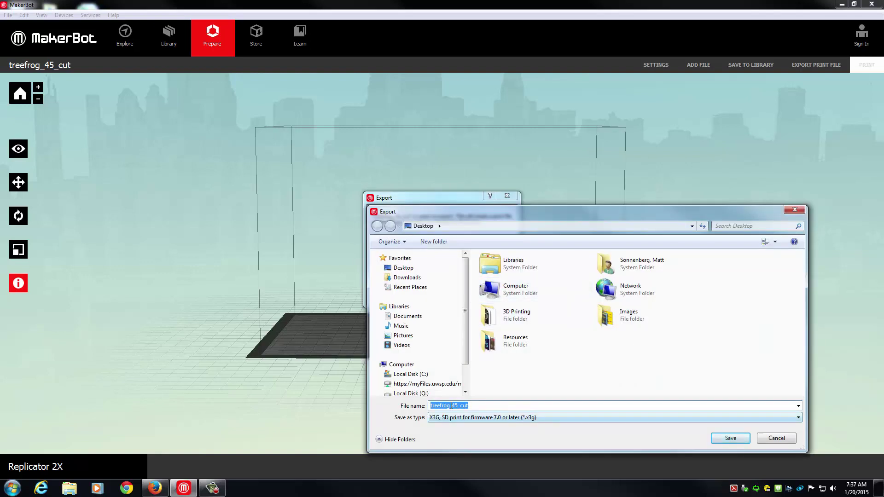
{"action": "left_click", "coordinate": [731, 438]}
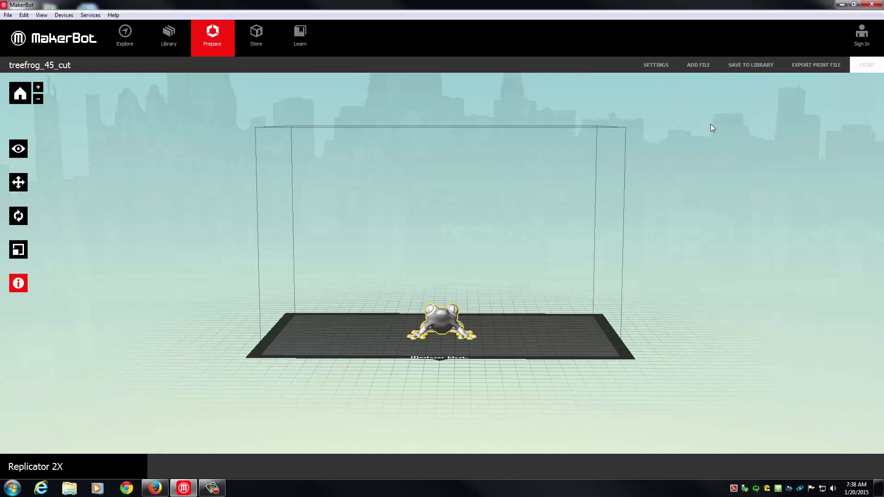
Check the exported treefrog_45_cut.x3g file on the Windows desktop and return to MakerBot Desktop
{"action": "left_click", "coordinate": [842, 5]}
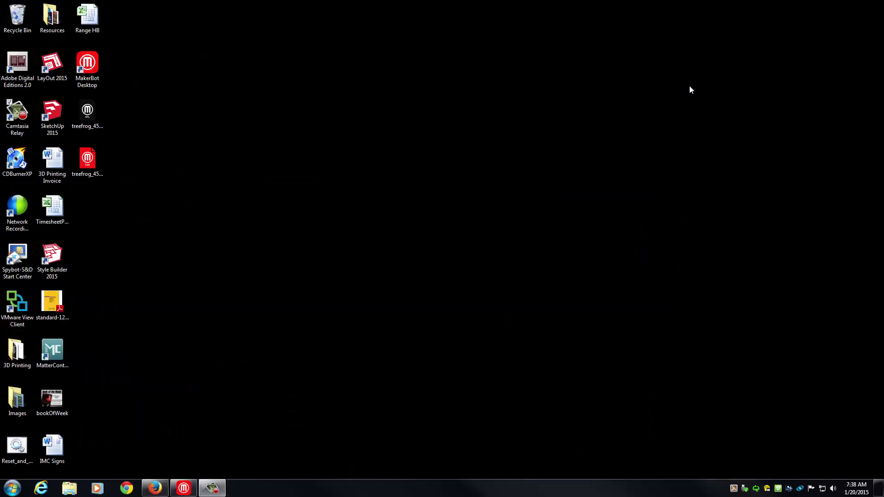
{"action": "left_click", "coordinate": [90, 166]}
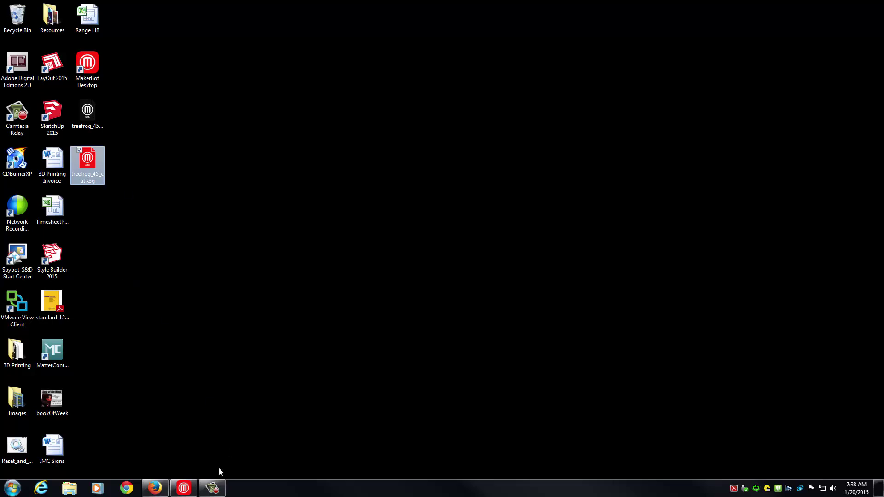
{"action": "left_click", "coordinate": [172, 490]}
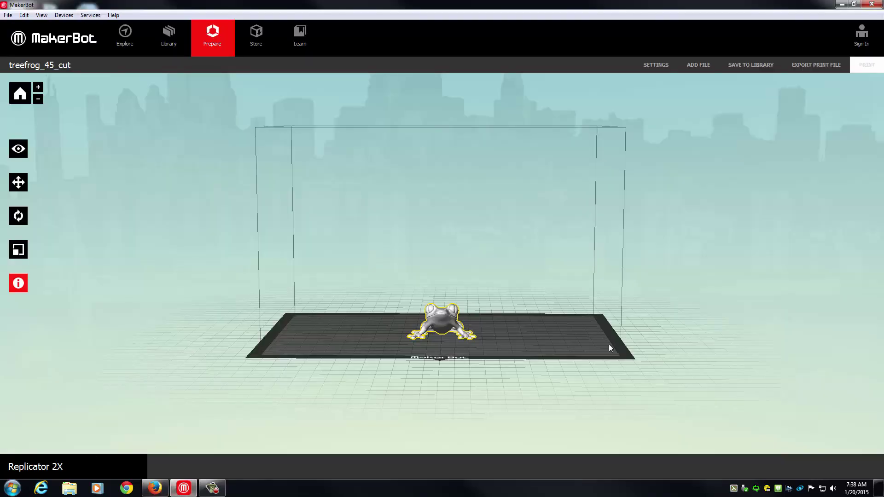